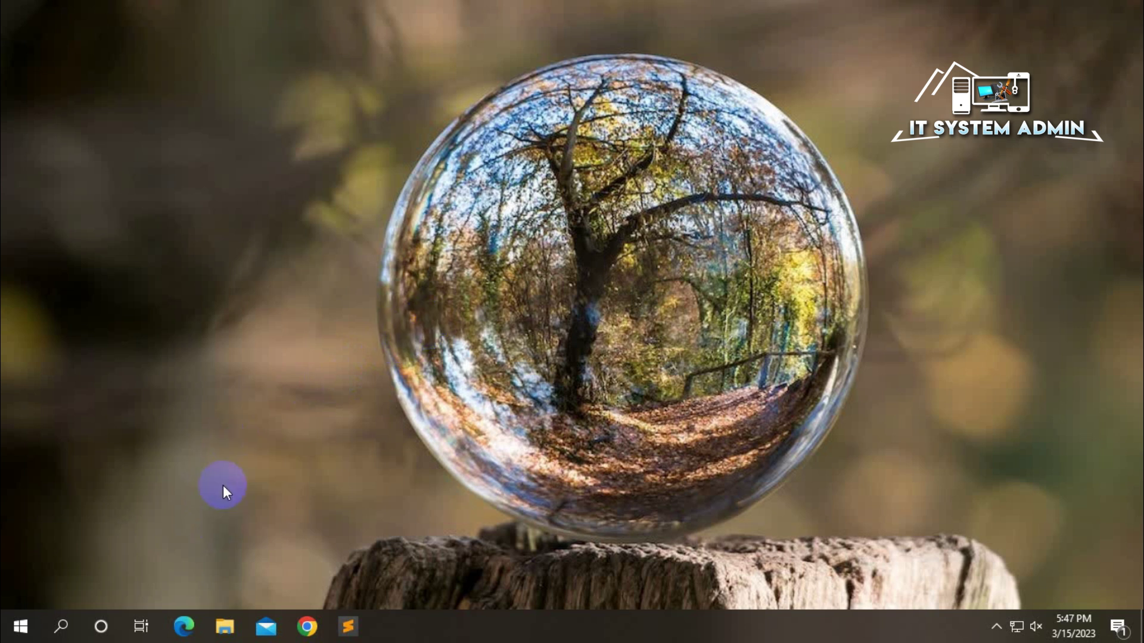
# Open File Explorer, view Quick access showing only frequent folders, then close the window
pyautogui.click(225, 627)
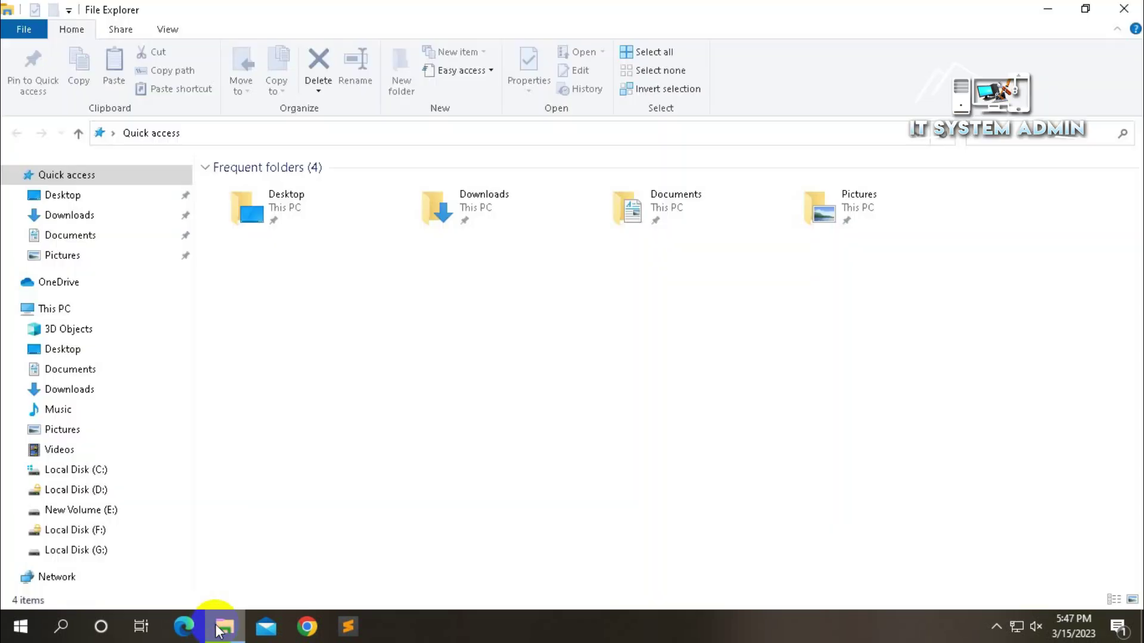
pyautogui.click(104, 176)
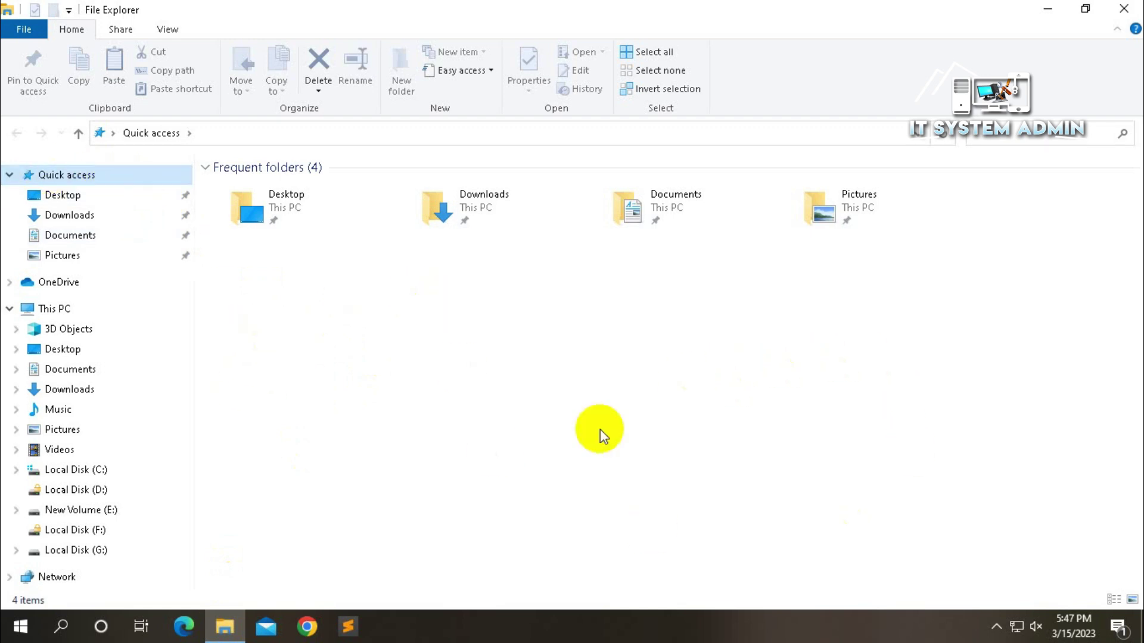
pyautogui.click(1128, 11)
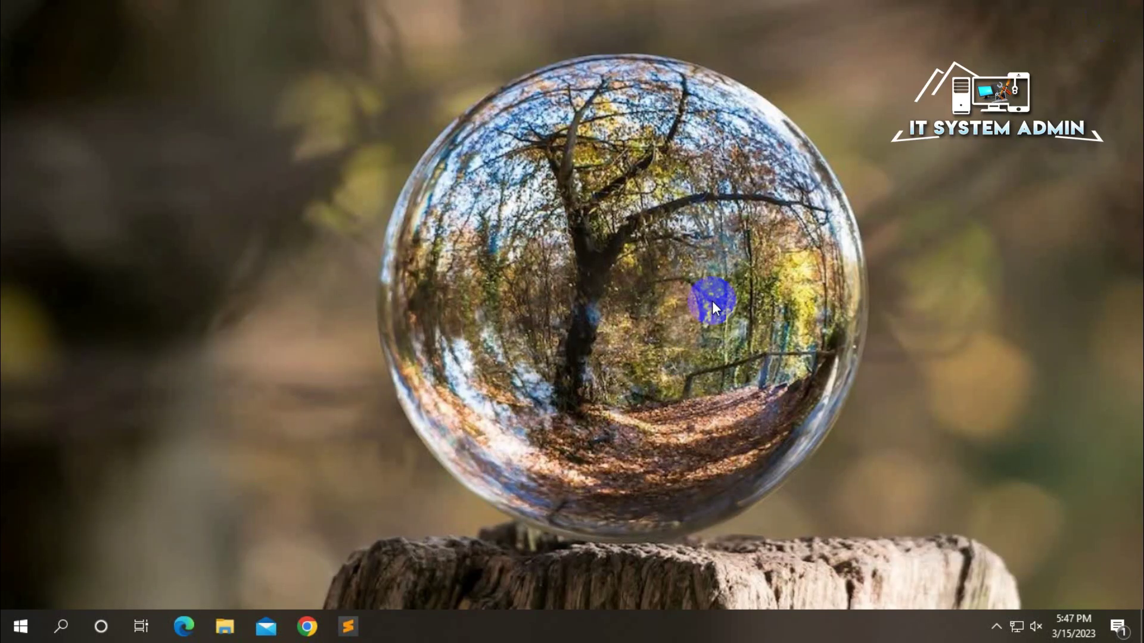
# Enable 'Show recently opened items in Jump Lists…' under Personalization > Start, then close Settings
pyautogui.click(20, 626)
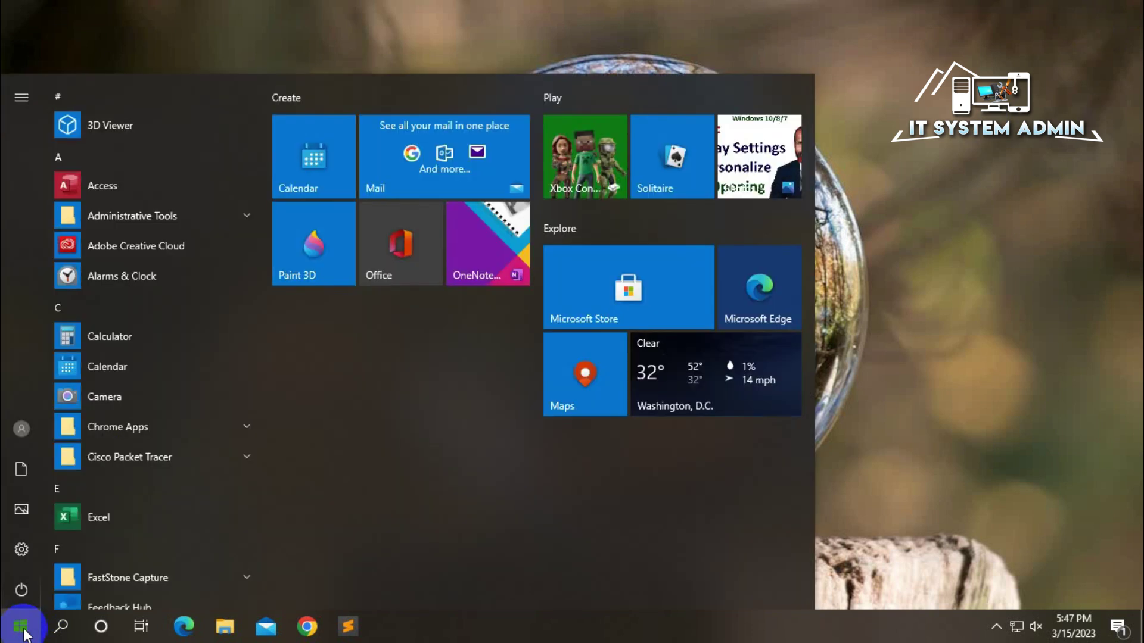
pyautogui.click(19, 548)
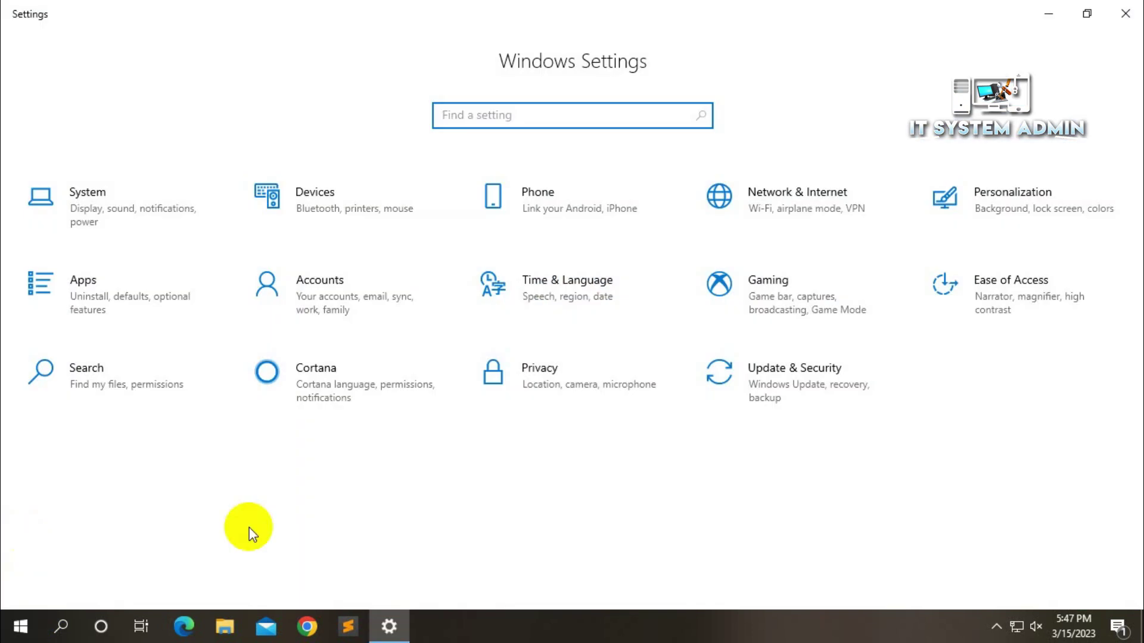
pyautogui.click(1002, 198)
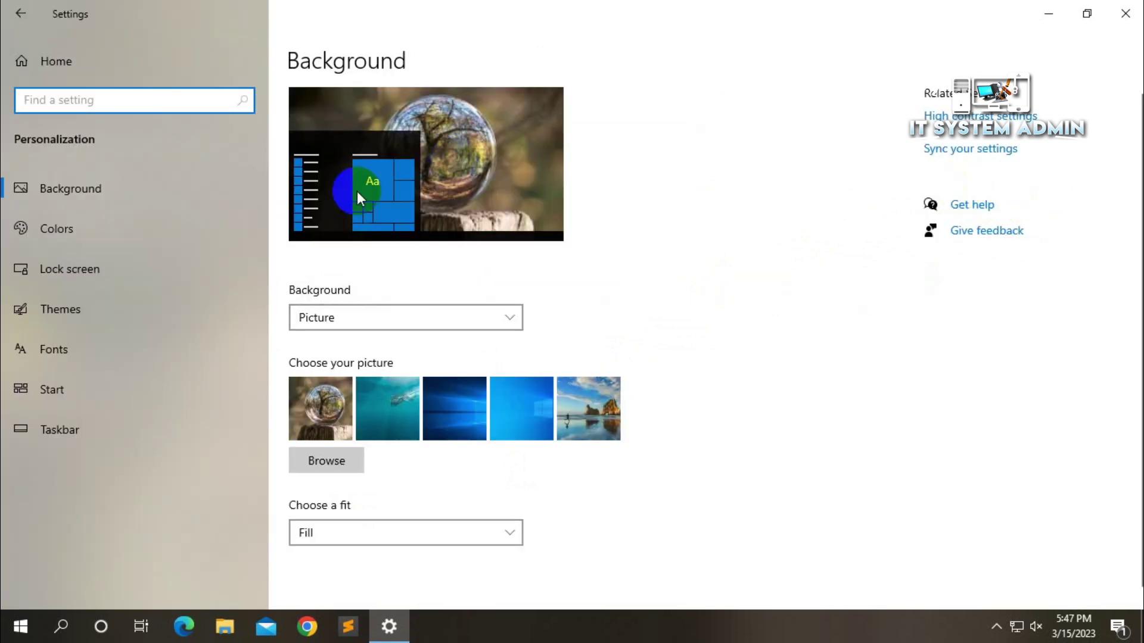
pyautogui.click(58, 388)
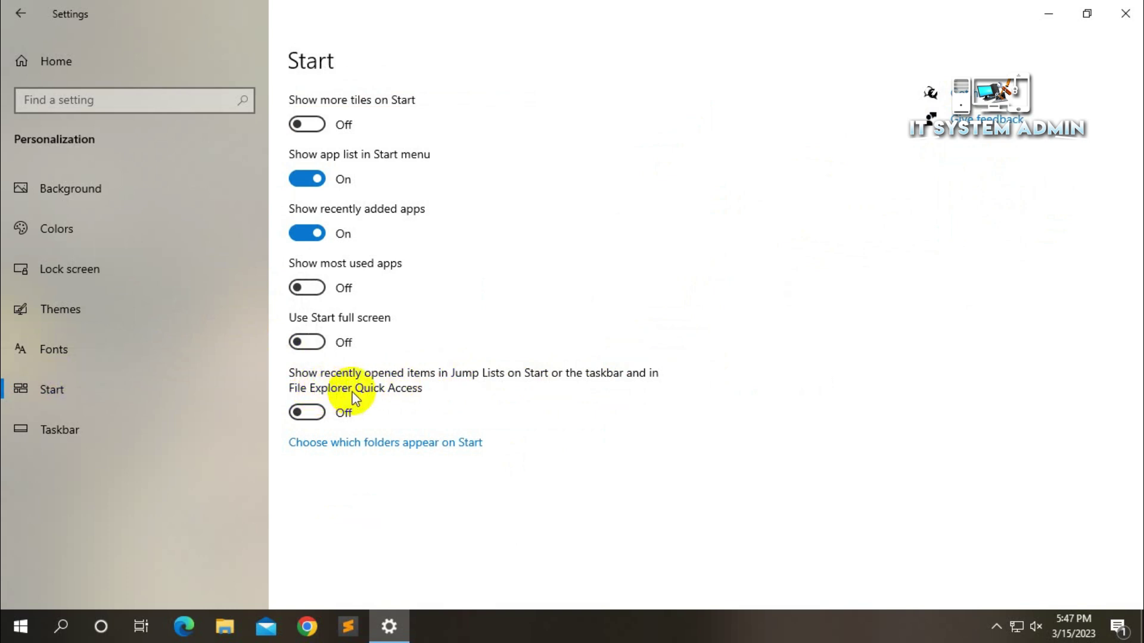
pyautogui.click(307, 412)
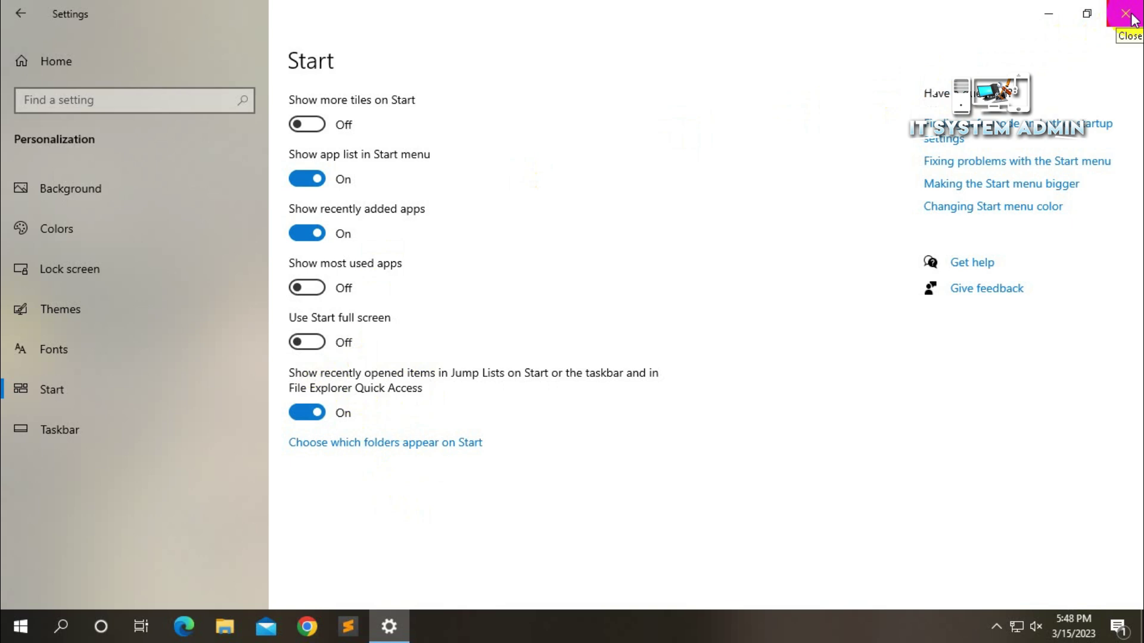
pyautogui.click(1132, 18)
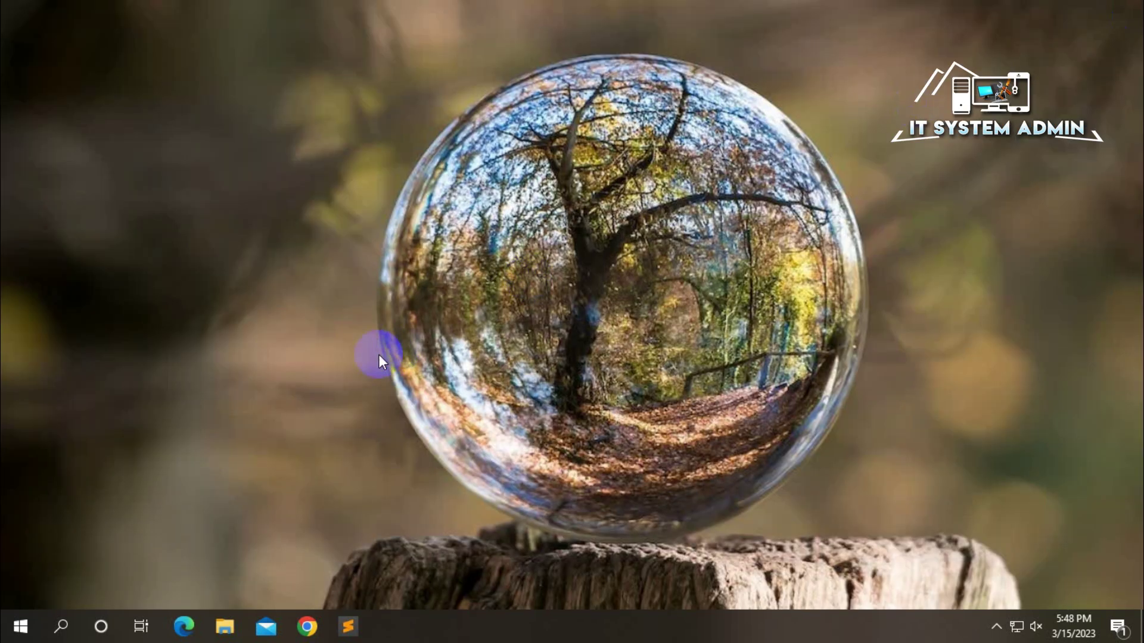
# Open AWS Course Outline.docx from the Documents folder in Word, review it, and close Word
pyautogui.click(225, 626)
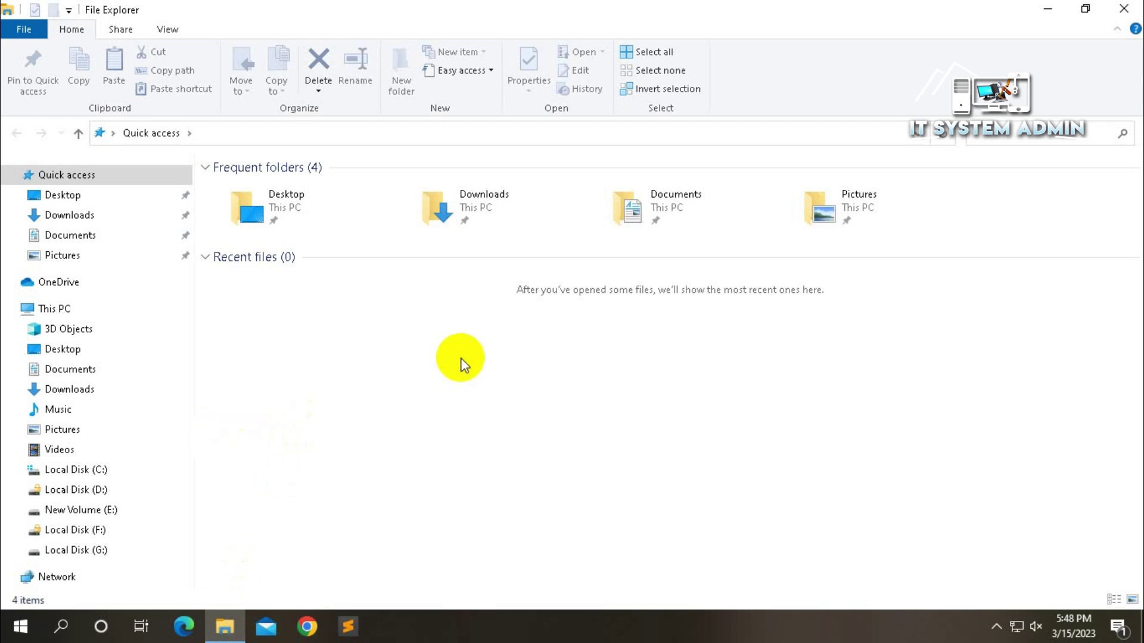
pyautogui.doubleClick(652, 214)
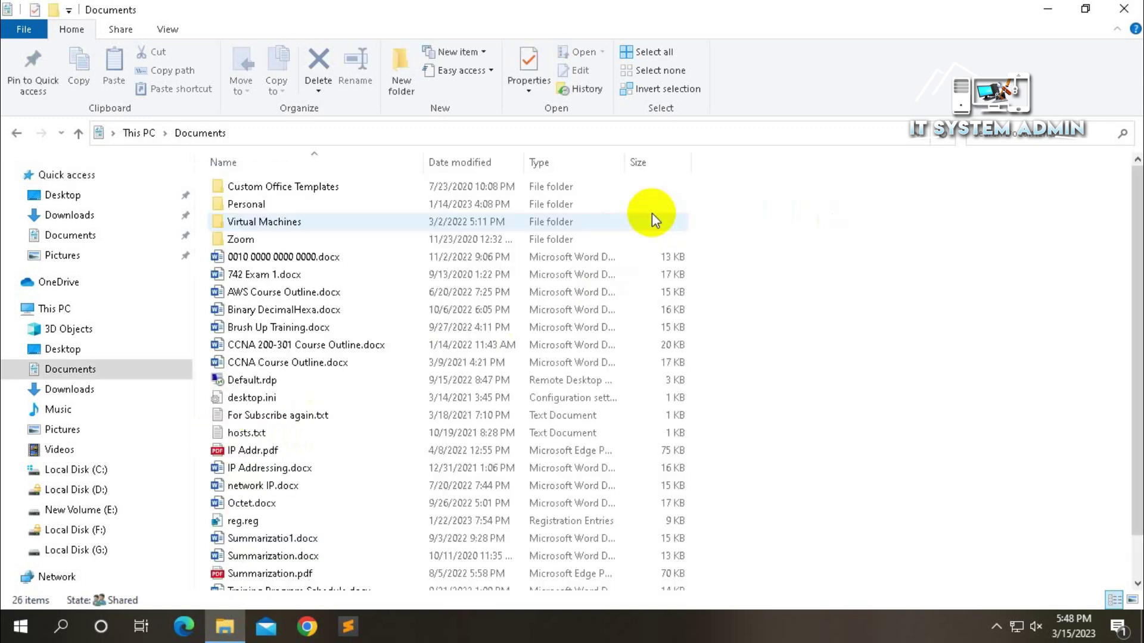
pyautogui.doubleClick(284, 293)
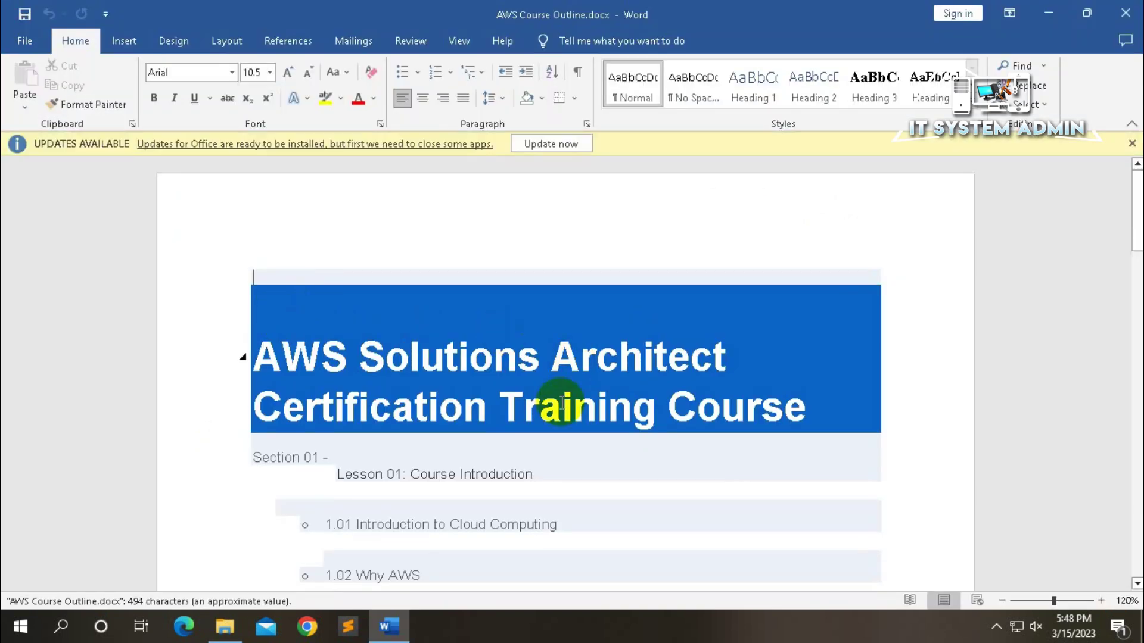
pyautogui.scroll(-3, 444, 390)
pyautogui.scroll(-2, 444, 391)
pyautogui.scroll(-5, 443, 391)
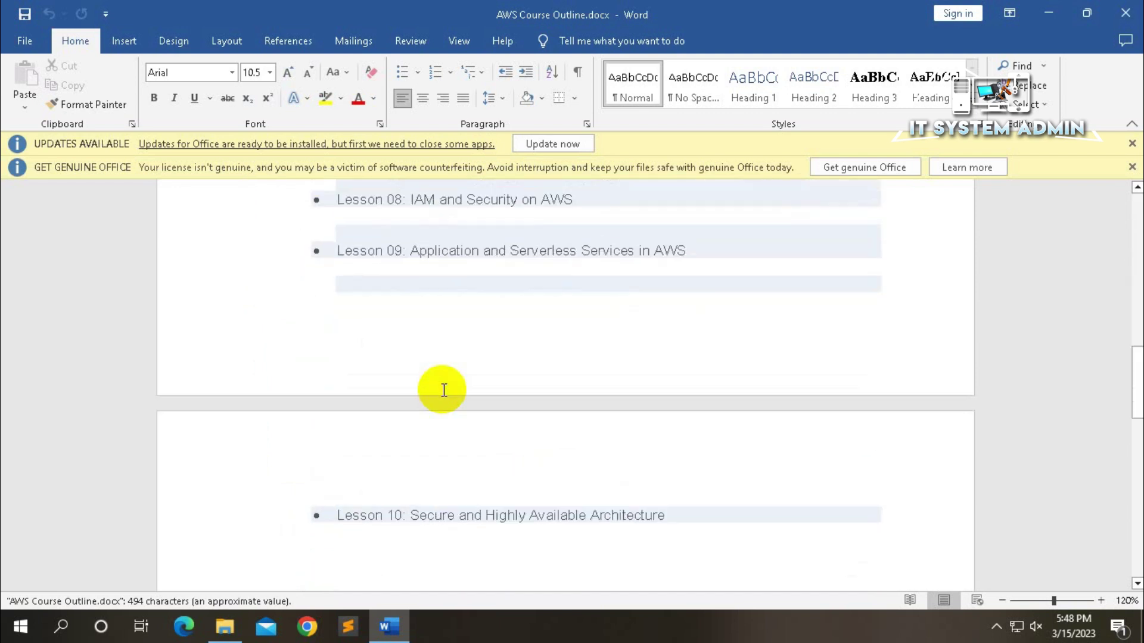
pyautogui.scroll(-2, 500, 309)
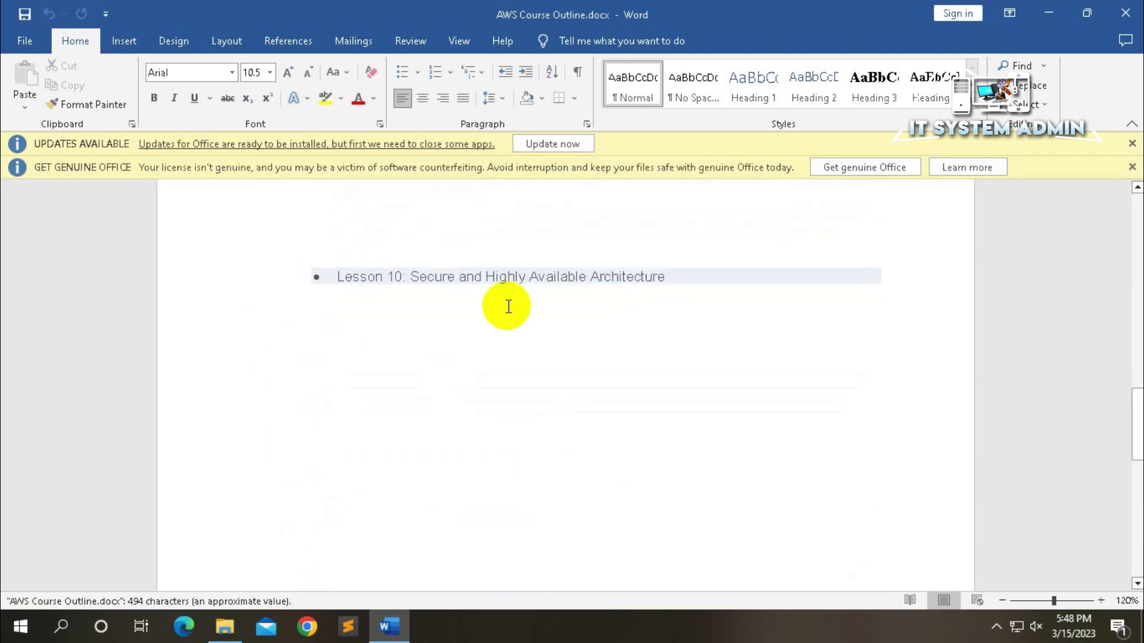
pyautogui.click(1124, 13)
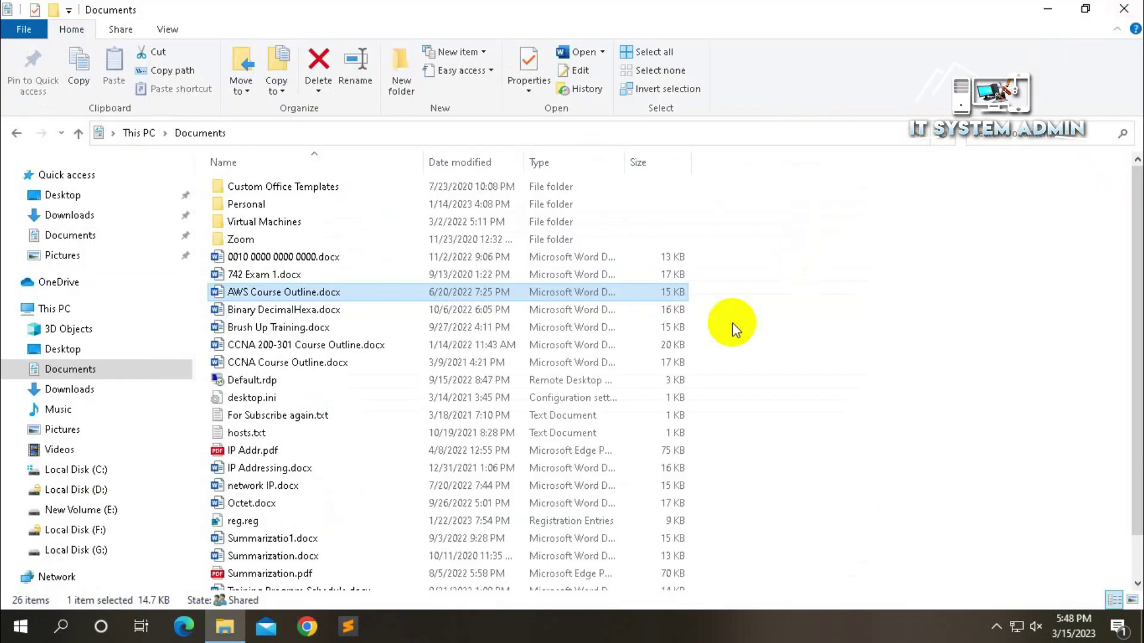
# Restart File Explorer and confirm AWS Course Outline.docx appears under Recent files in Quick access
pyautogui.click(1124, 10)
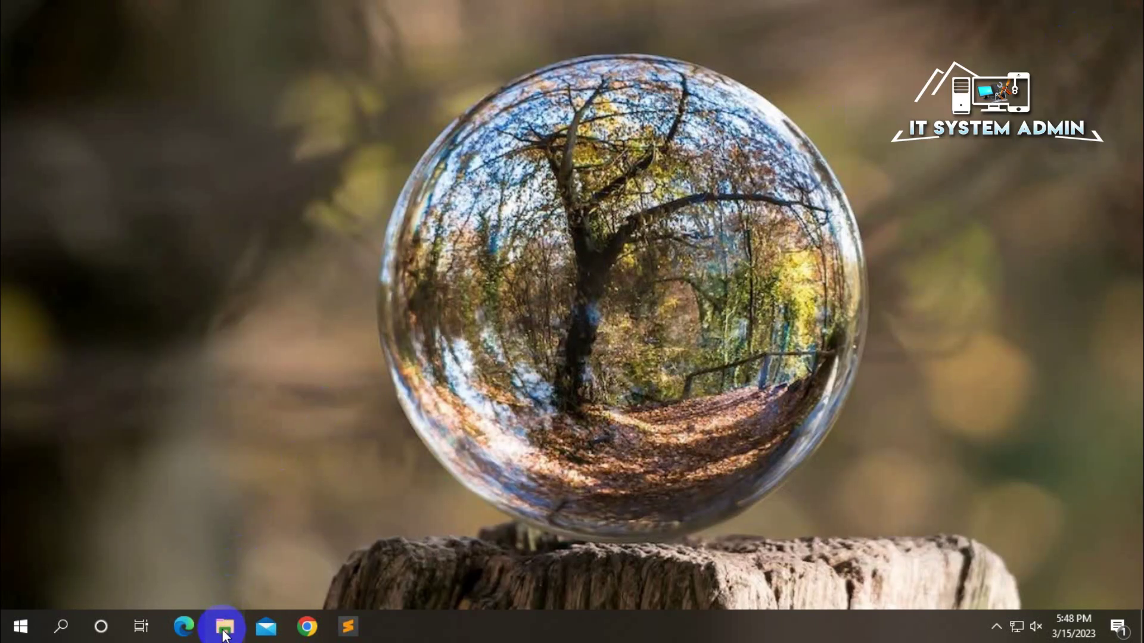
pyautogui.click(224, 626)
pyautogui.click(302, 287)
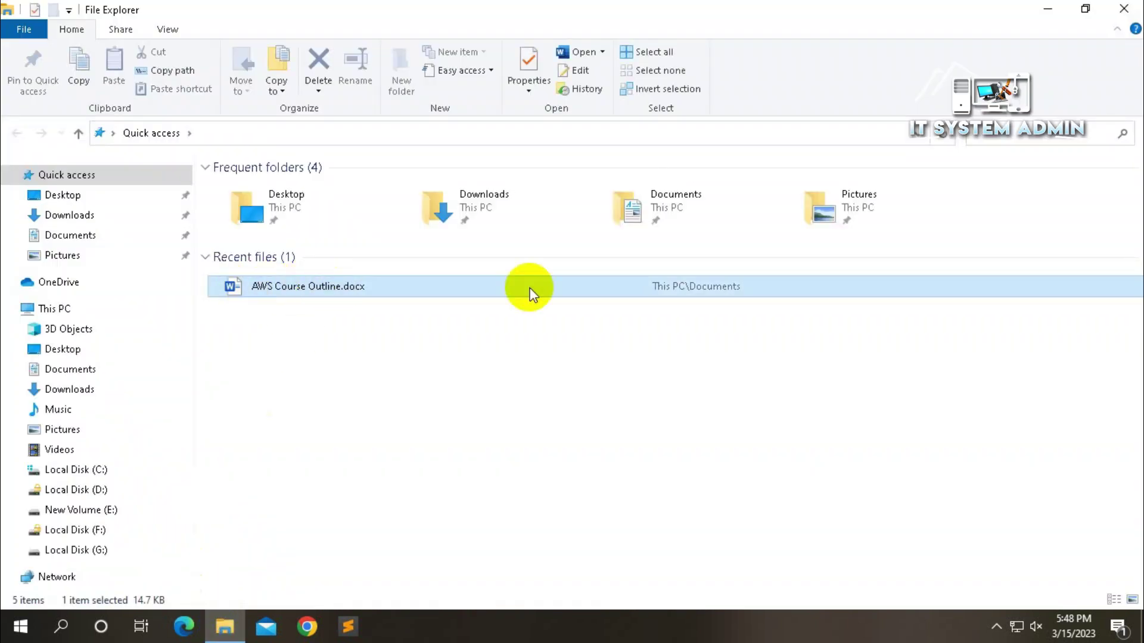
pyautogui.click(490, 412)
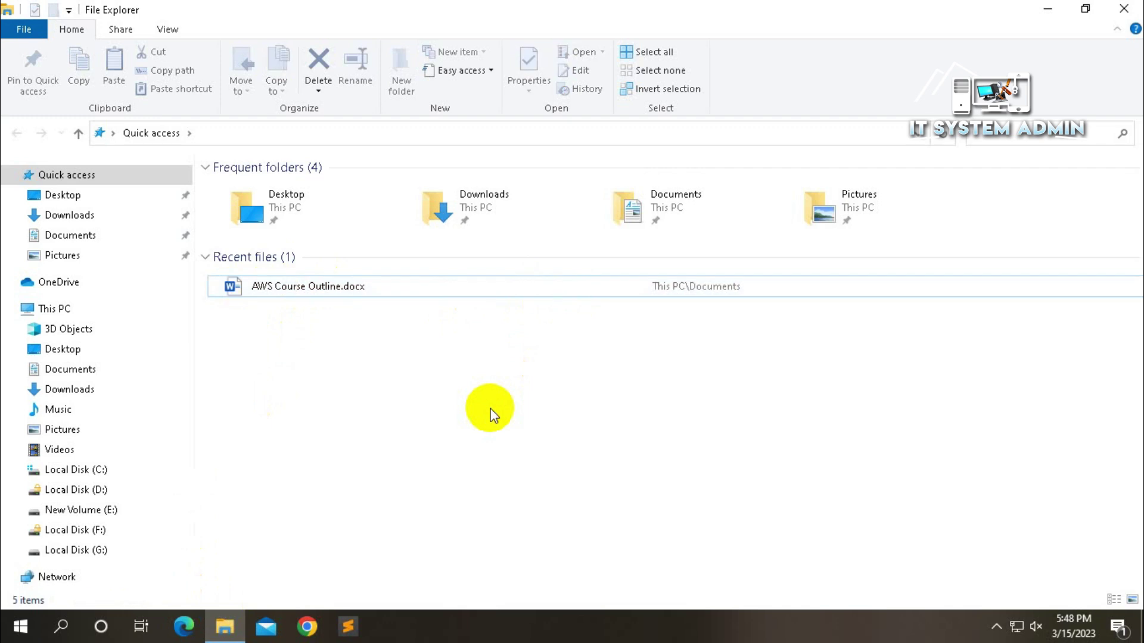
# Check 'Show recently used files' and 'Show frequently used folders' in Quick access Folder Options, then apply
pyautogui.rightClick(126, 175)
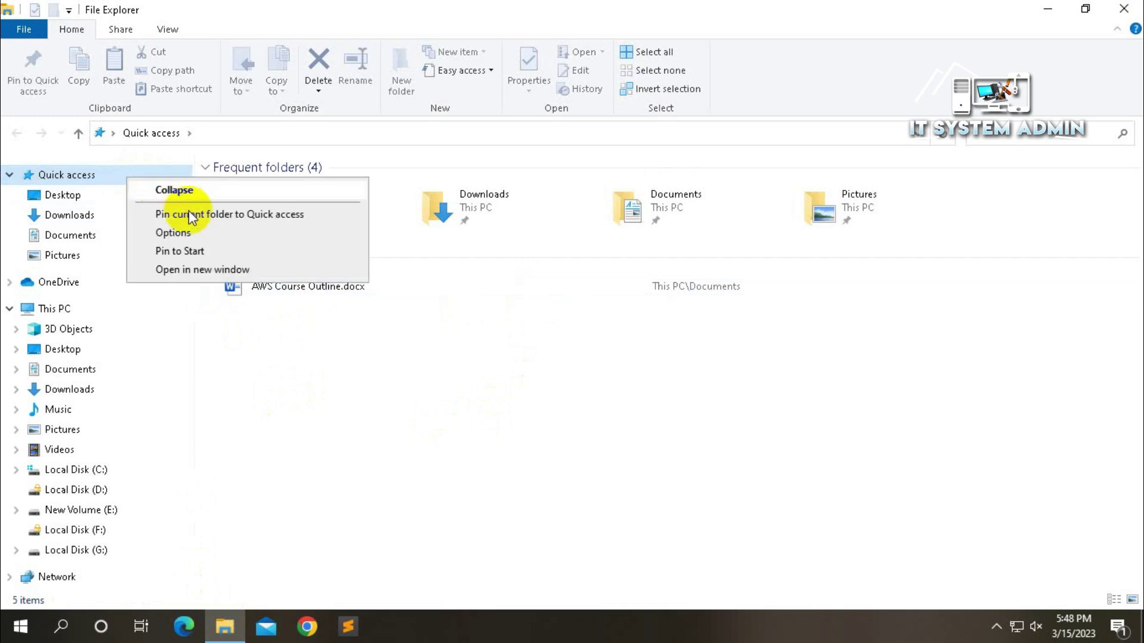
pyautogui.click(173, 233)
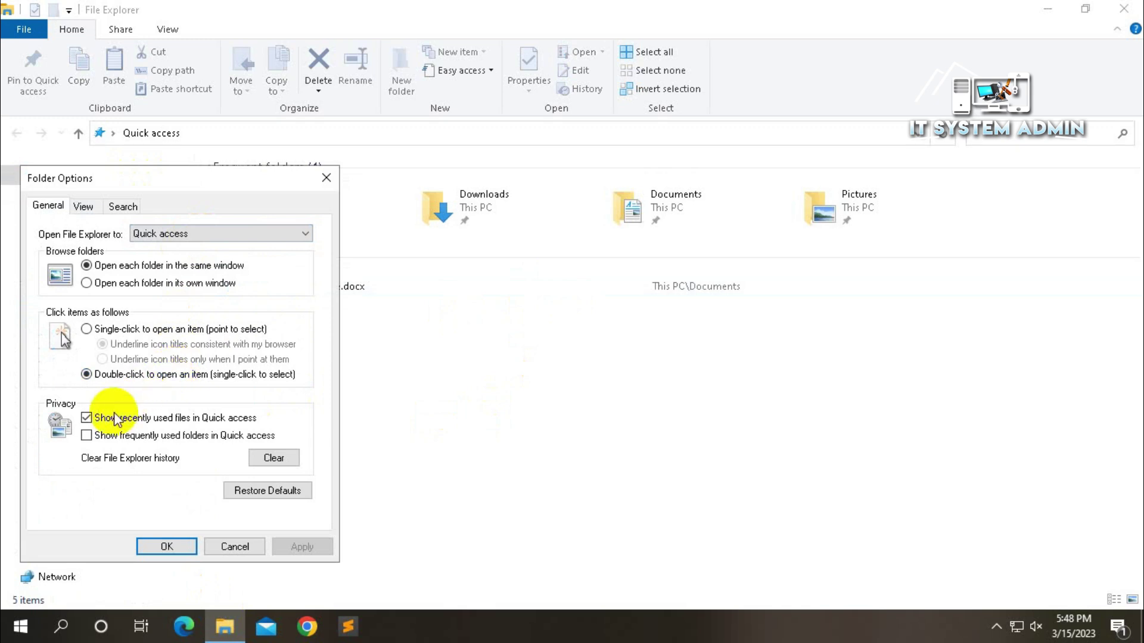
pyautogui.click(87, 418)
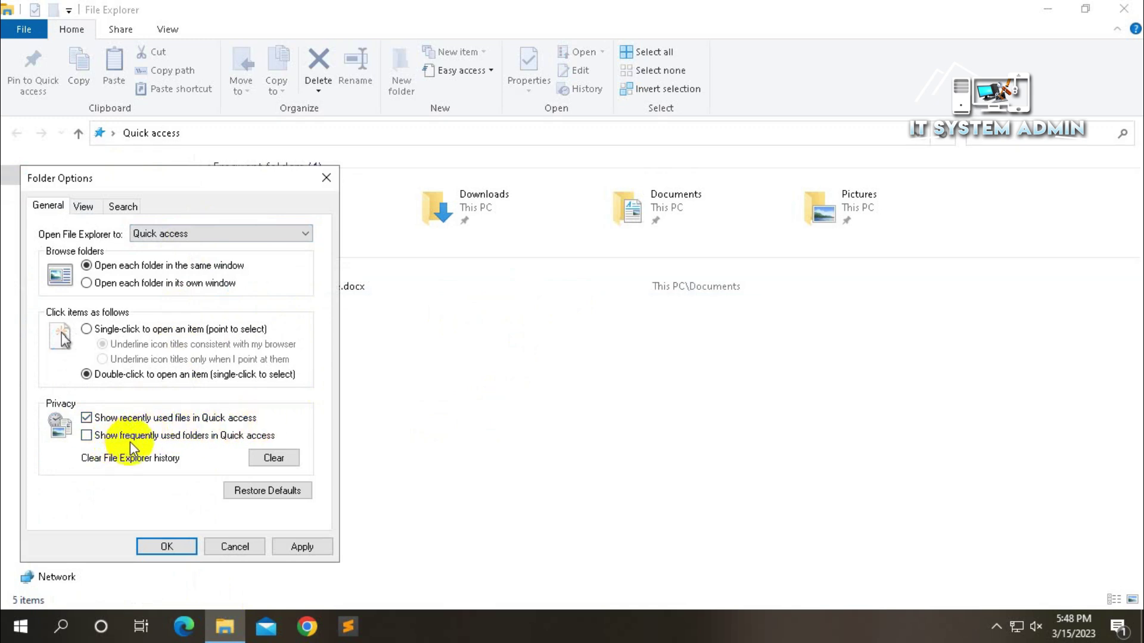
pyautogui.click(86, 435)
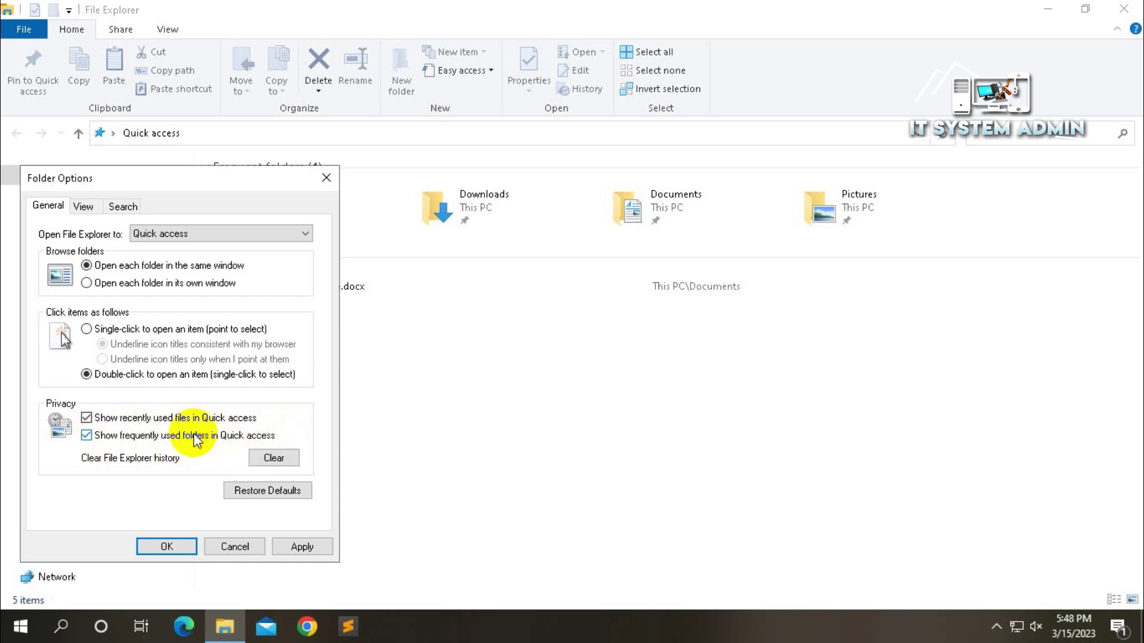
pyautogui.click(264, 493)
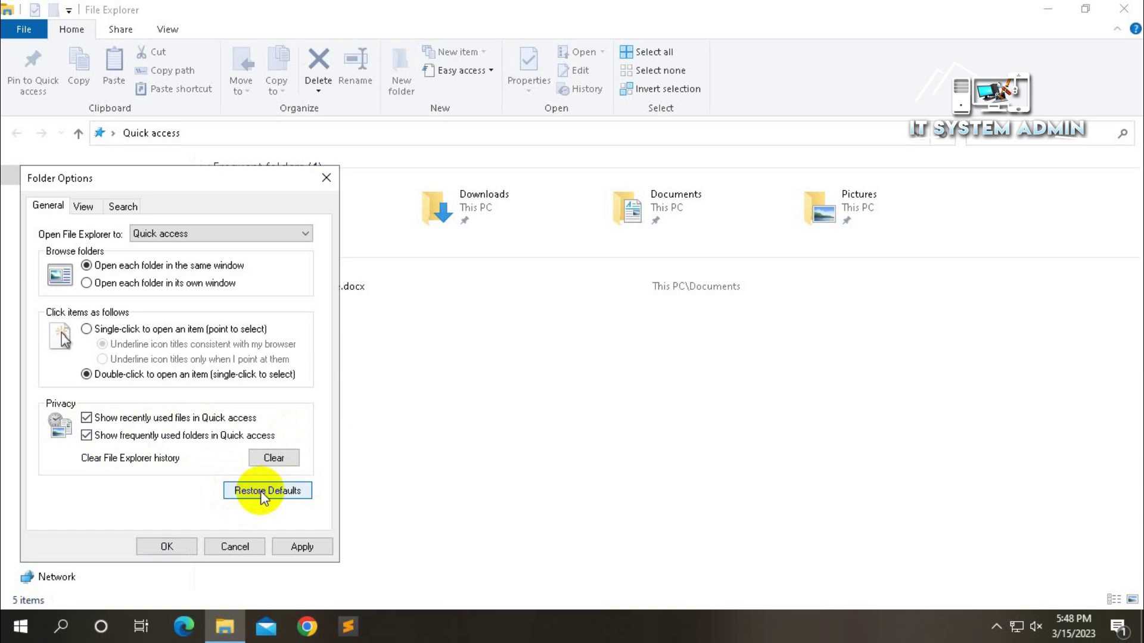
pyautogui.click(307, 549)
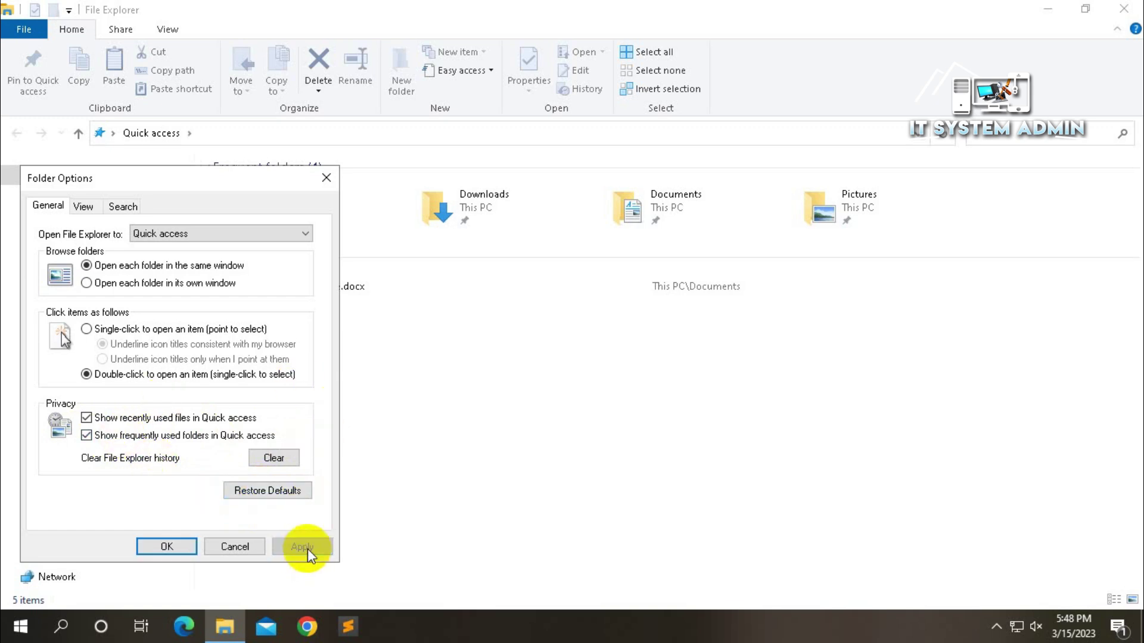
# Confirm Folder Options with OK and refresh the Quick access view
pyautogui.click(166, 546)
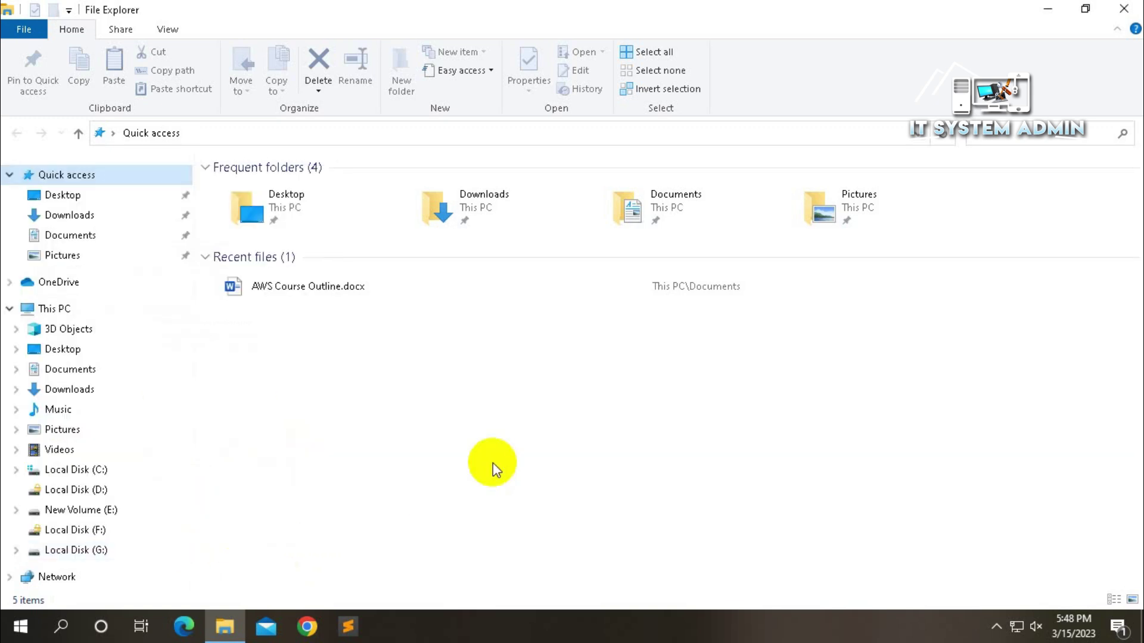
pyautogui.rightClick(492, 346)
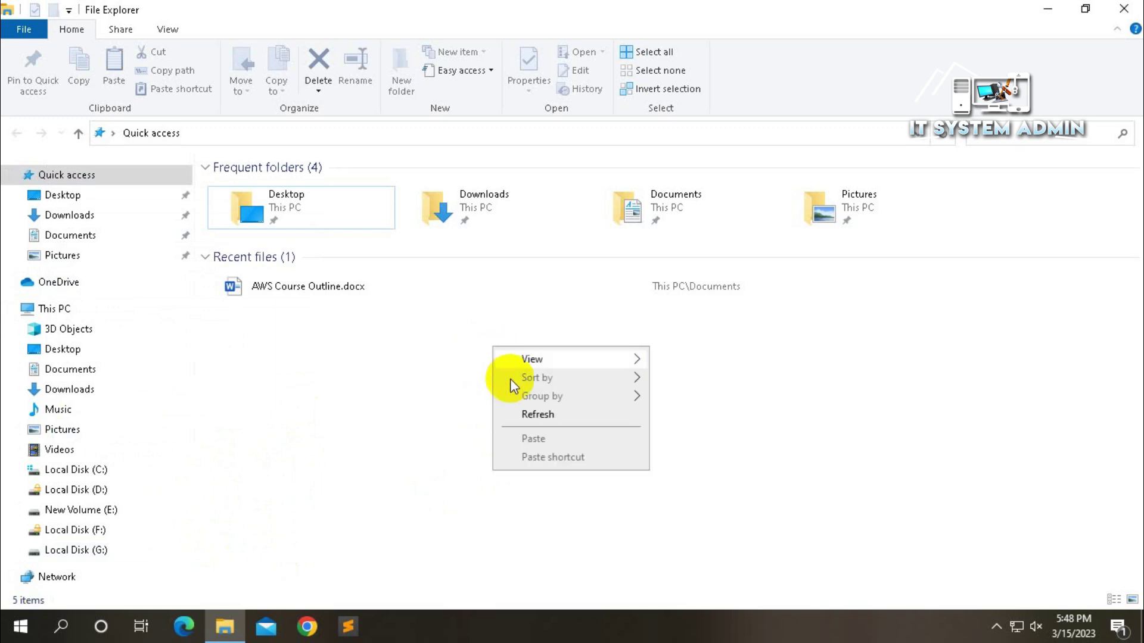
pyautogui.click(536, 415)
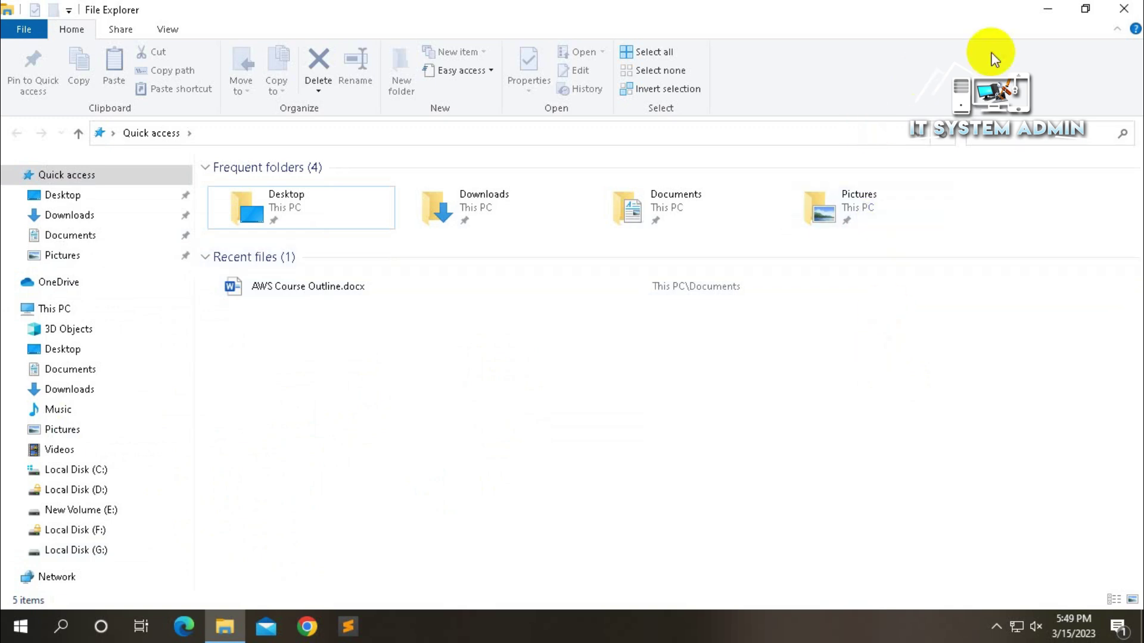
# Close and reopen File Explorer to verify AWS Course Outline.docx is still listed, then close it
pyautogui.click(1122, 11)
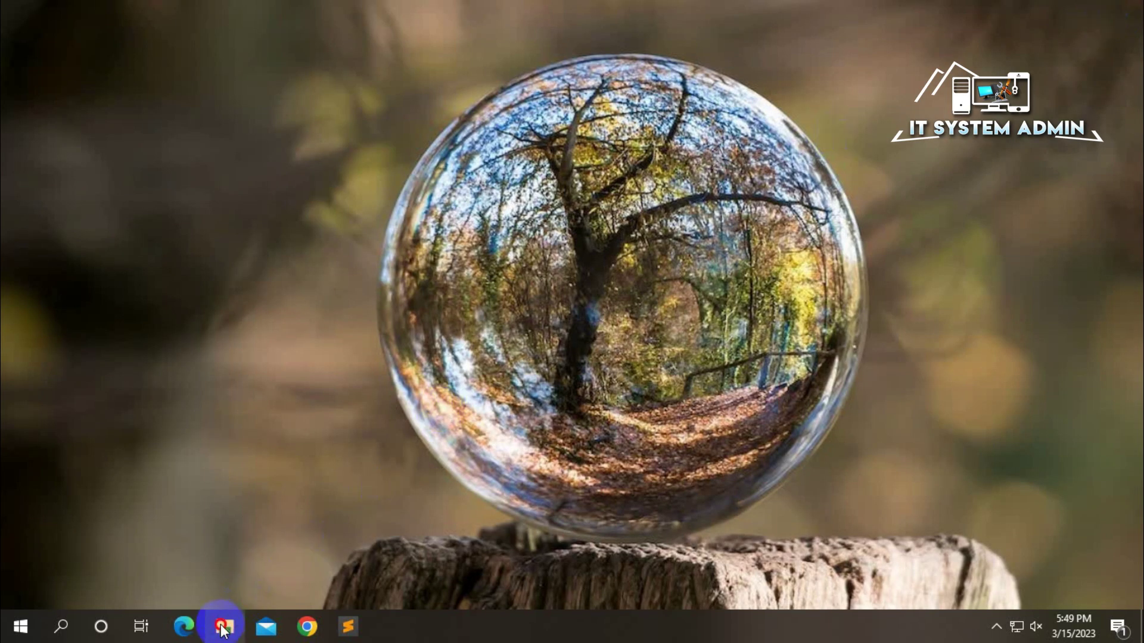
pyautogui.click(224, 627)
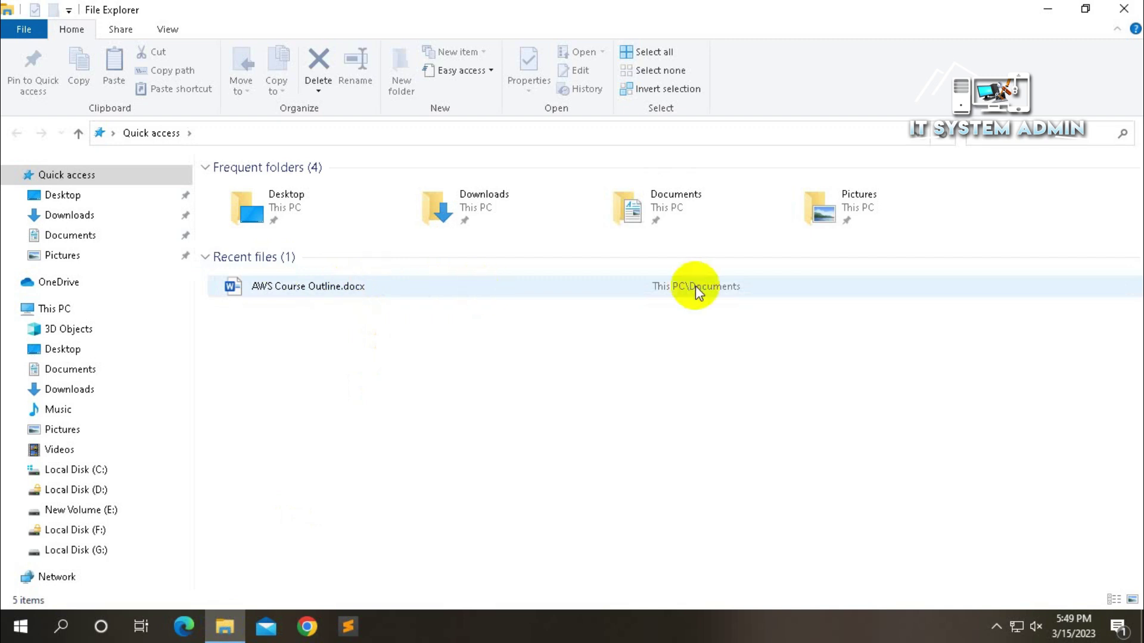
pyautogui.click(1124, 10)
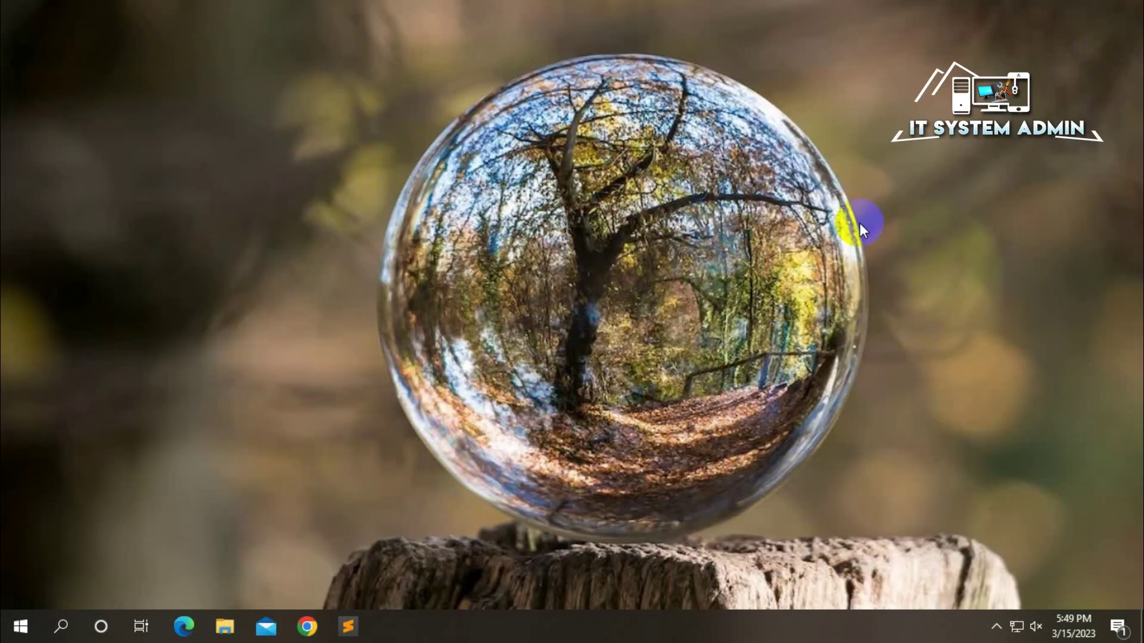